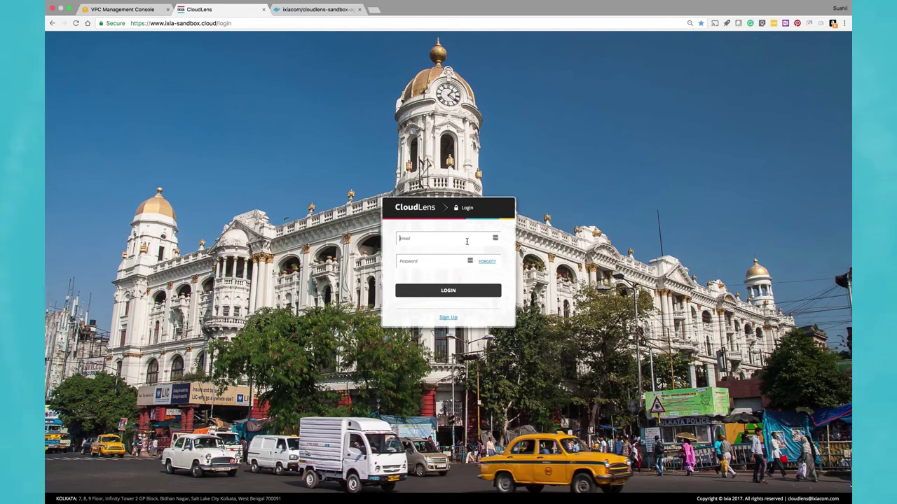
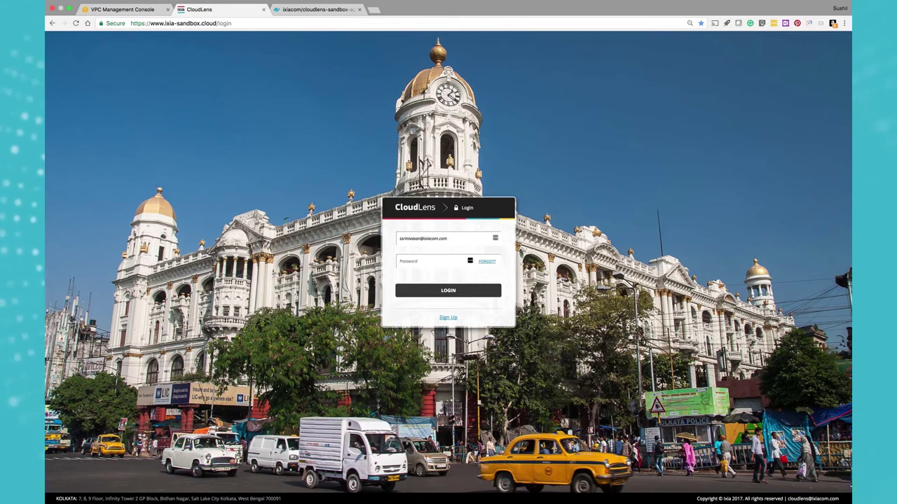
# Log in to CloudLens with the account e-mail address and password.
pyautogui.press('Tab')
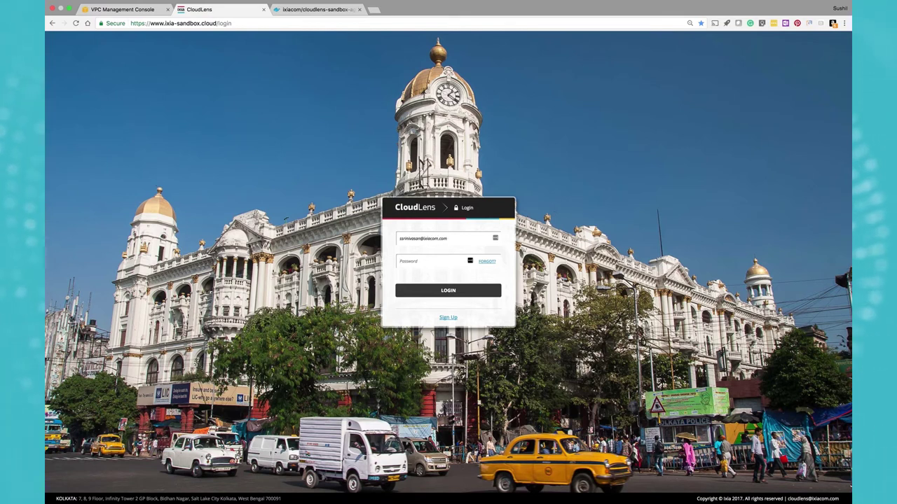
pyautogui.write('•••••')
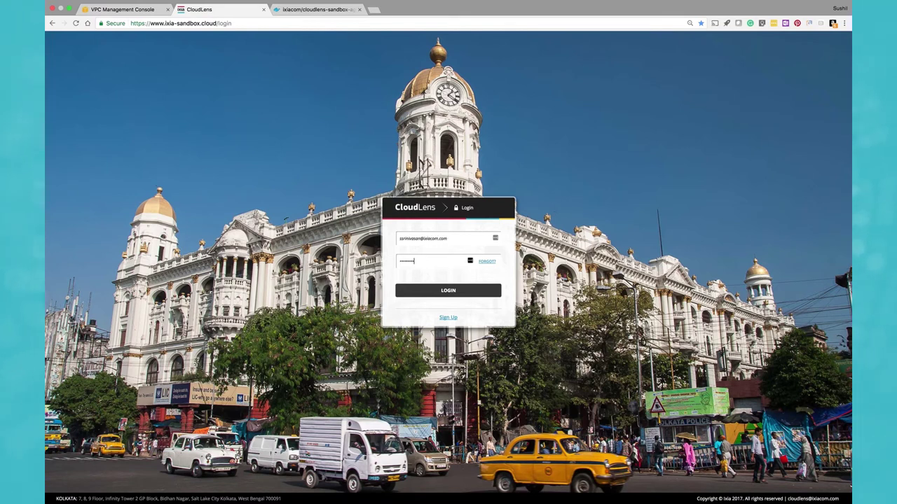
pyautogui.write('•••••')
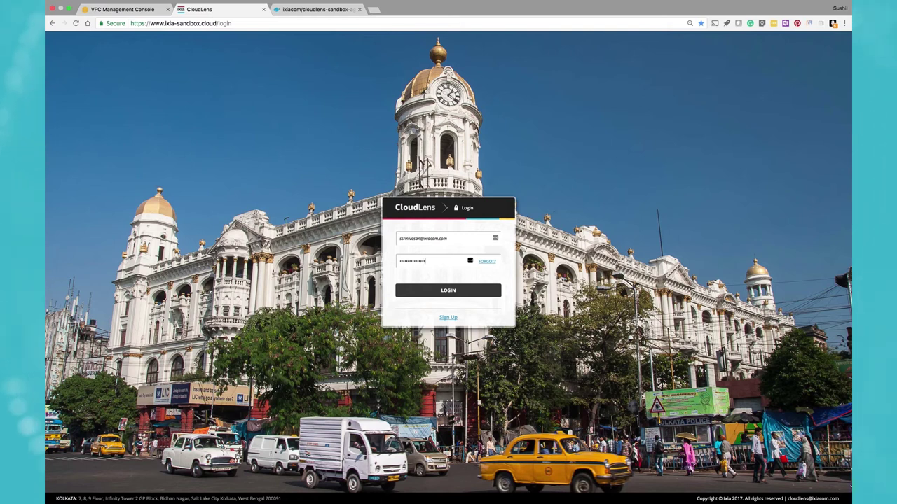
pyautogui.click(468, 296)
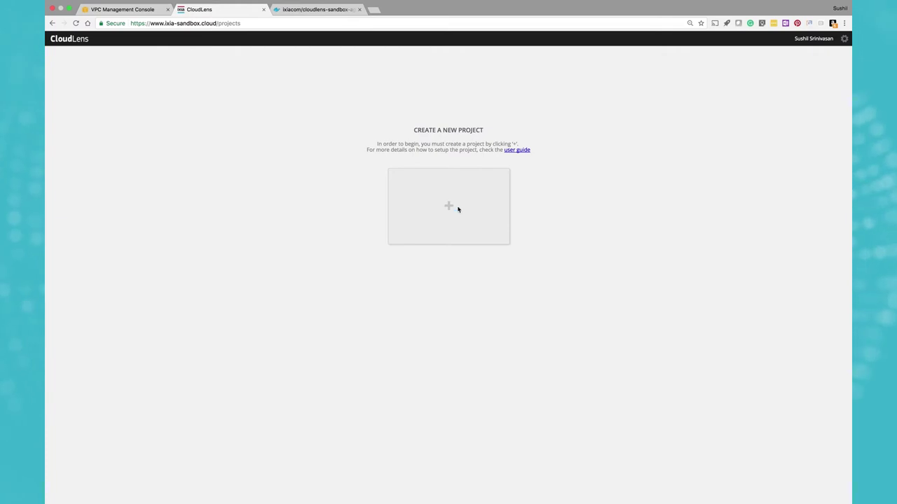
# Create the project 'CloudLensDemo' with the description 'Sample project'.
pyautogui.click(459, 209)
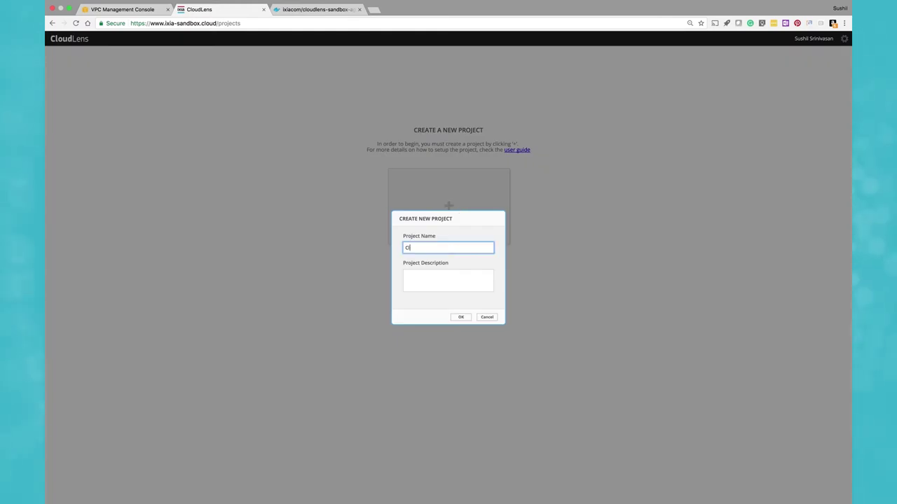
pyautogui.write('CloudLens')
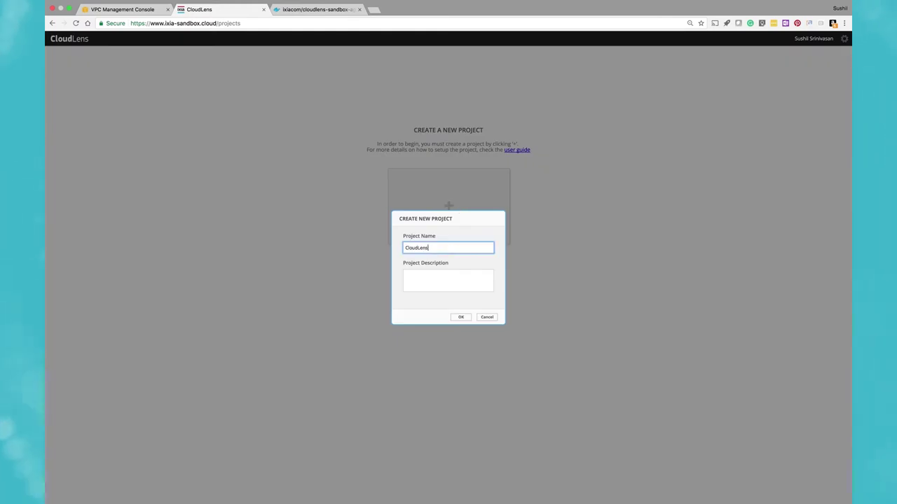
pyautogui.write('Demo')
pyautogui.click(460, 279)
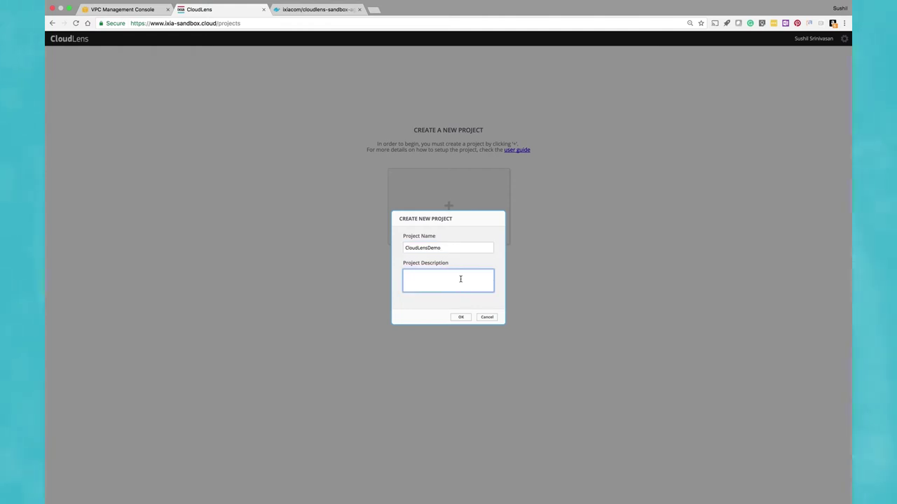
pyautogui.write('Sam')
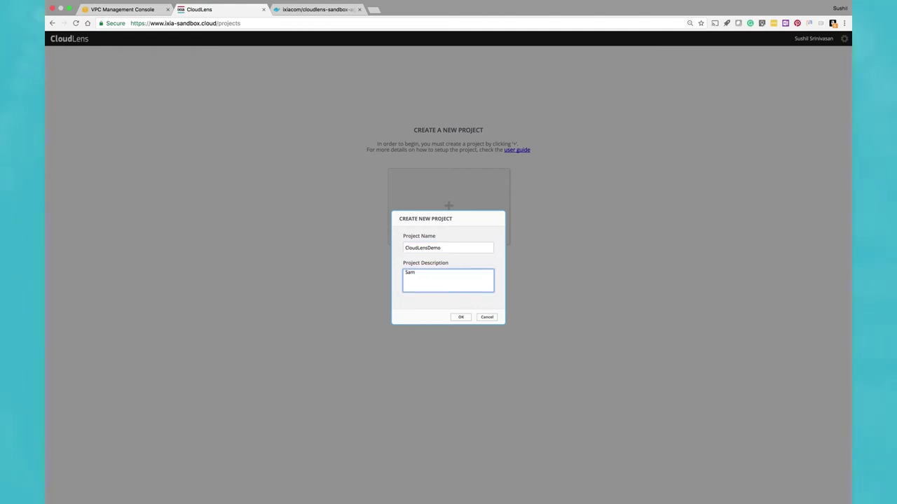
pyautogui.write('ple ')
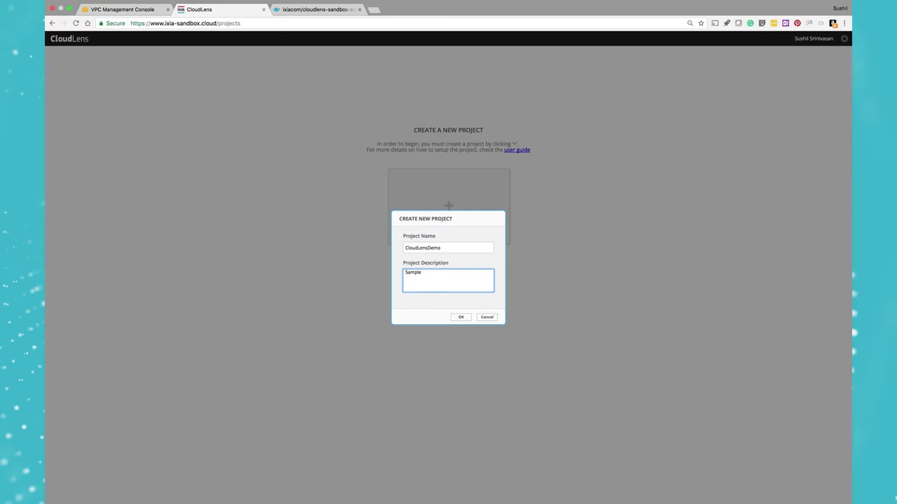
pyautogui.write('projec')
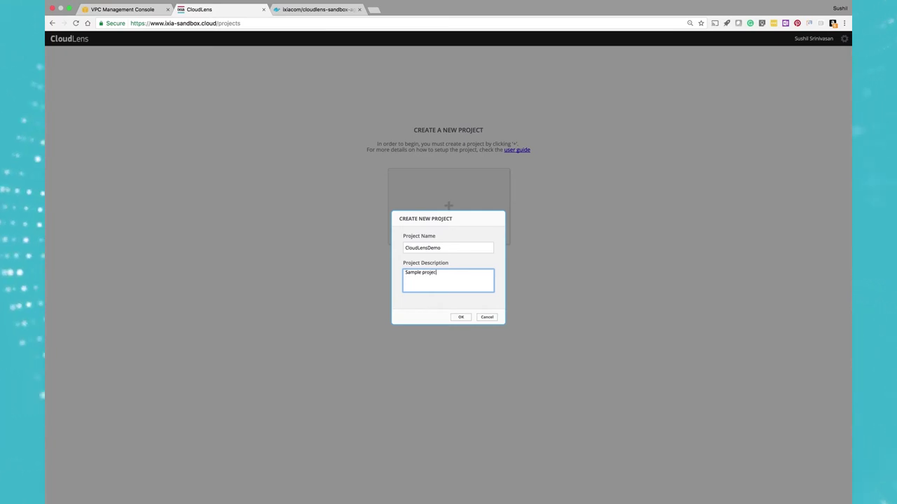
pyautogui.write('t')
pyautogui.click(461, 317)
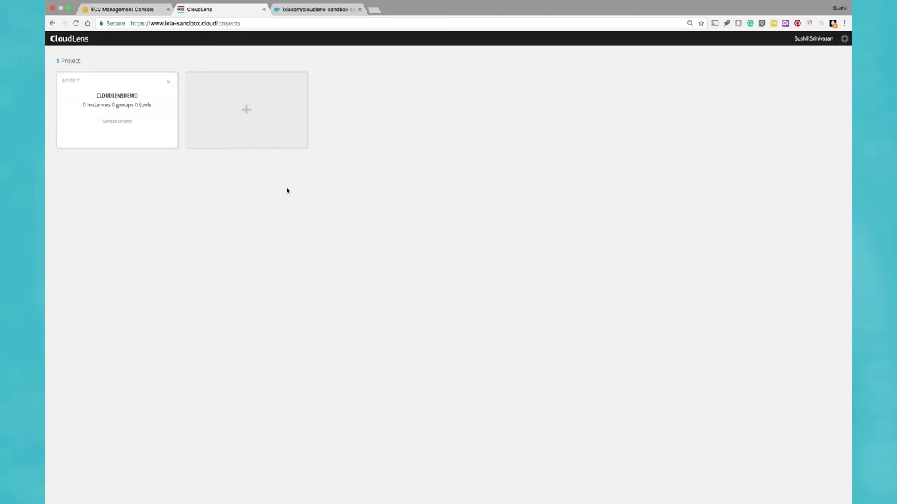
# Open the CLOUDLENSDEMO project card and select the full PROJECT KEY string.
pyautogui.click(115, 97)
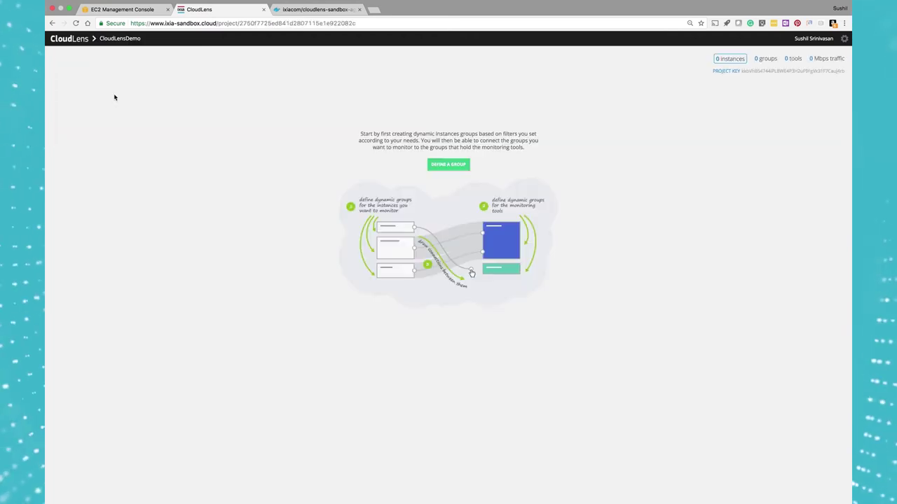
pyautogui.doubleClick(751, 71)
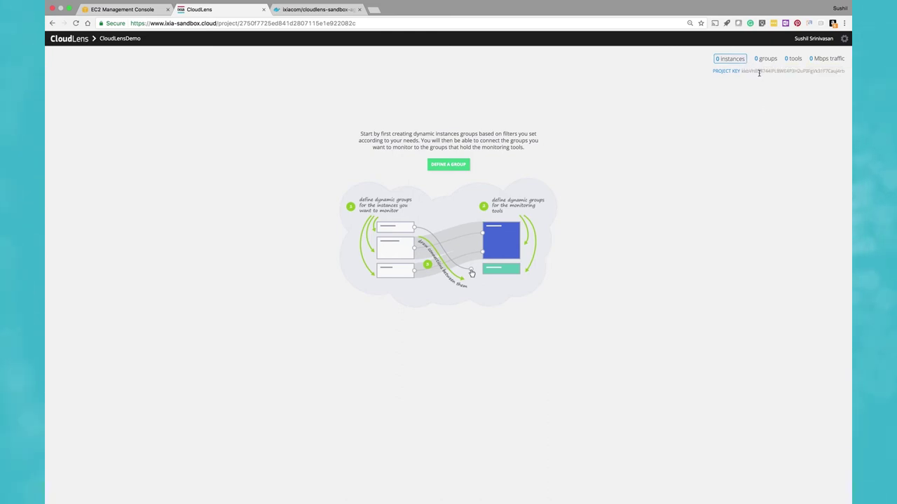
pyautogui.doubleClick(759, 72)
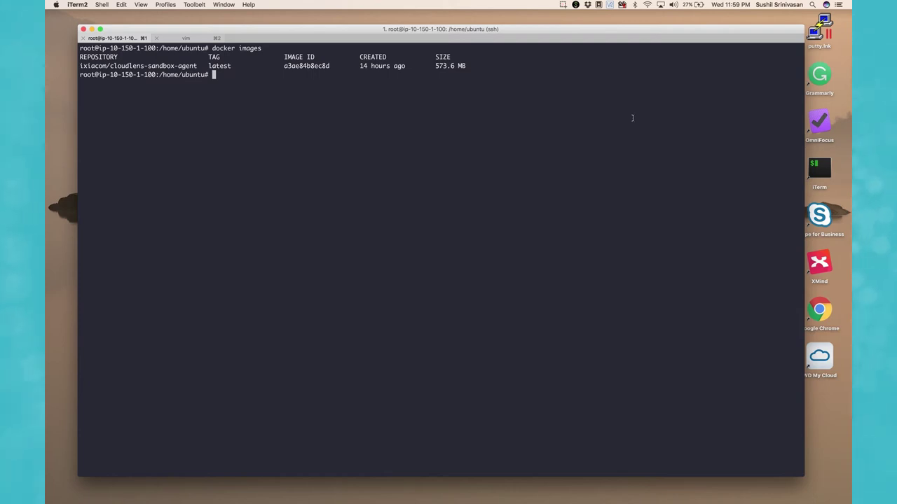
# List docker images, paste the multicsp agent docker run command, and bring up options for the project key.
pyautogui.write('docker ')
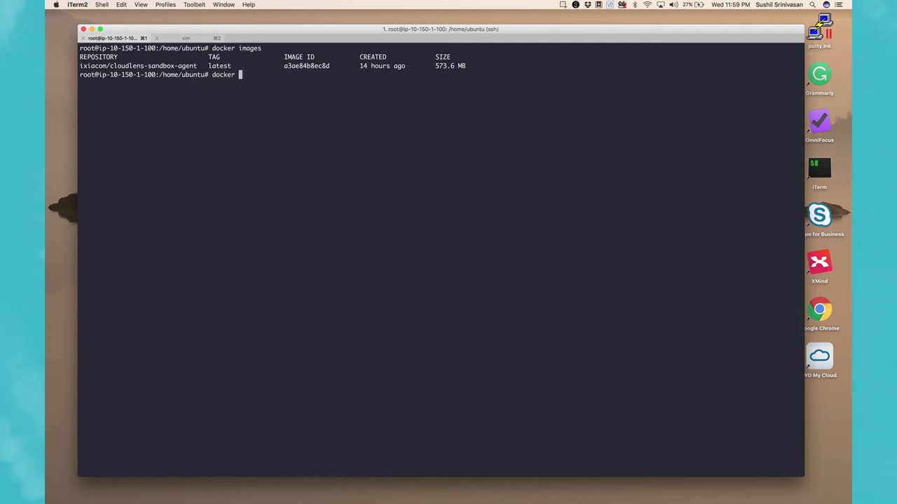
pyautogui.write('image')
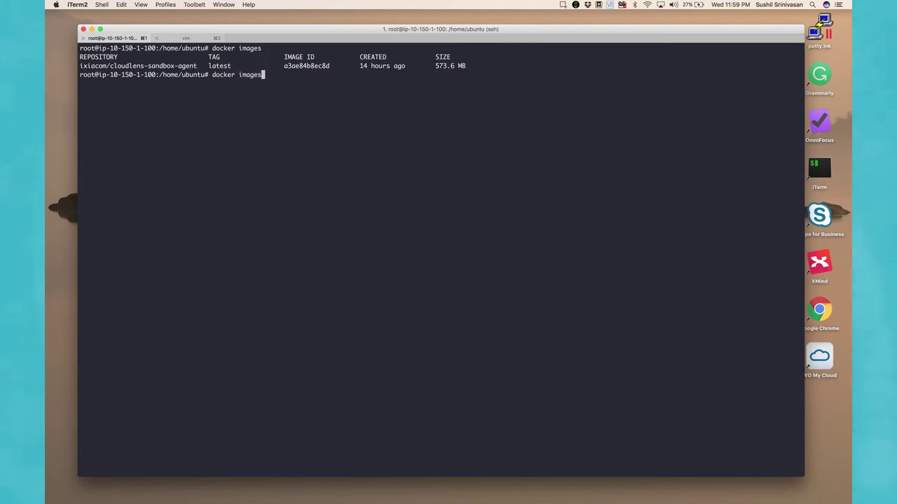
pyautogui.write('s')
pyautogui.press('Return')
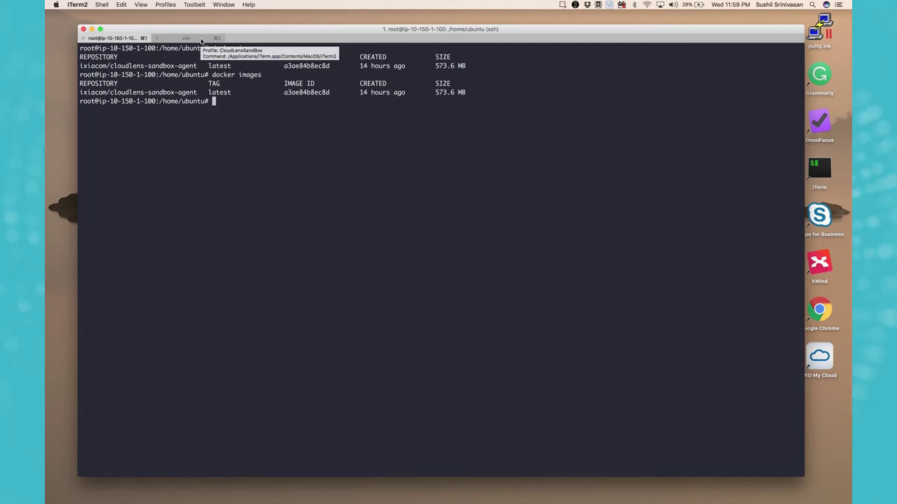
pyautogui.press('super+v')
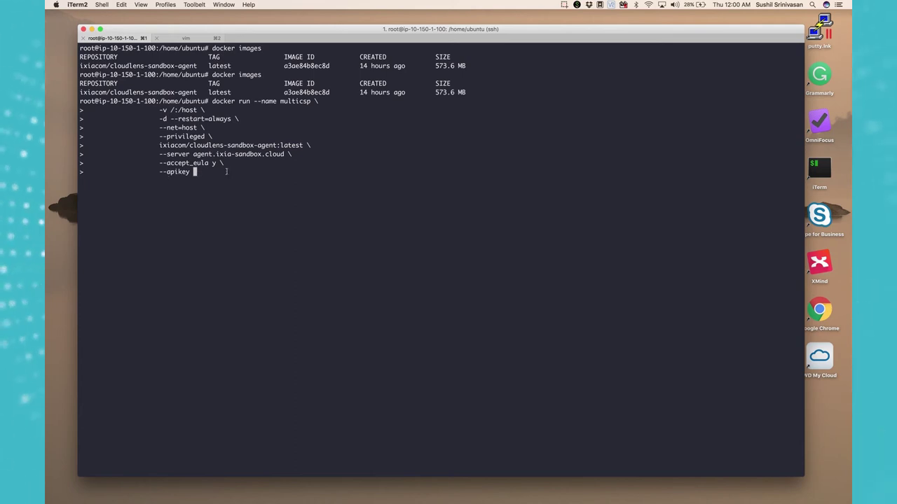
pyautogui.hotkey('ctrl', 'Right')
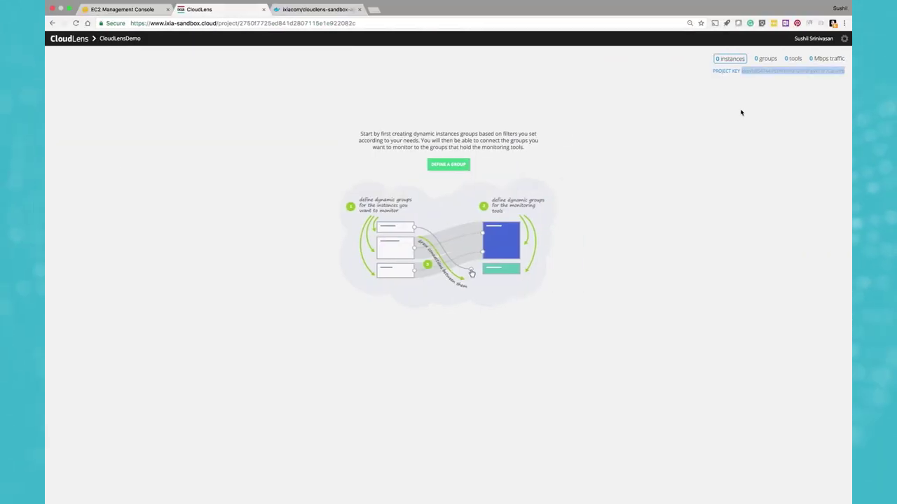
pyautogui.rightClick(777, 71)
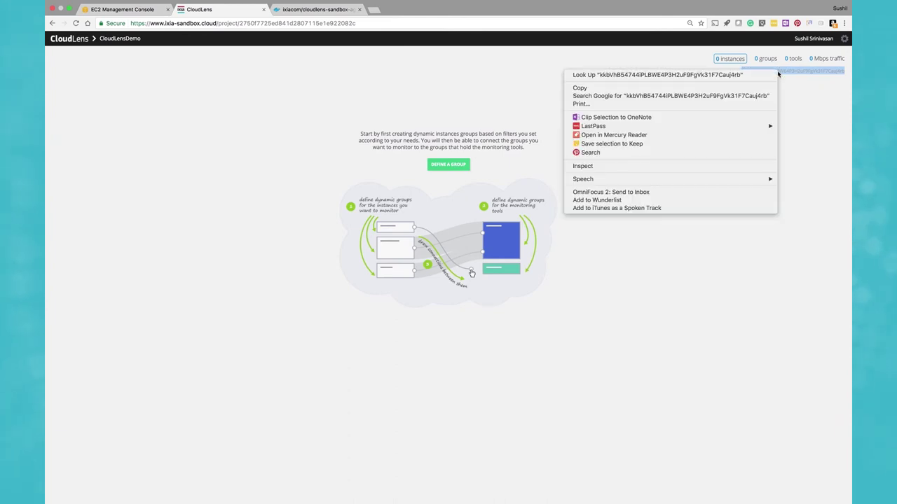
# Copy the project key and paste it after --apikey to launch the multicsp container.
pyautogui.click(744, 93)
pyautogui.hotkey('ctrl', 'Left')
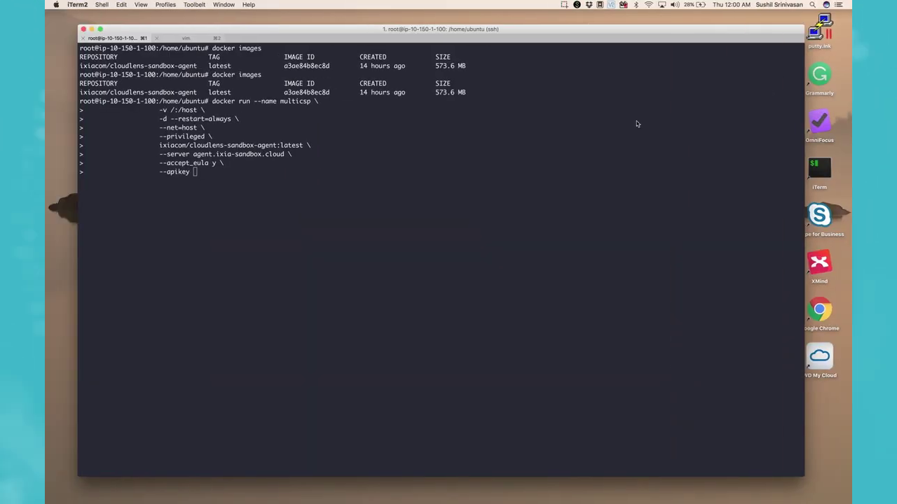
pyautogui.press('super+v')
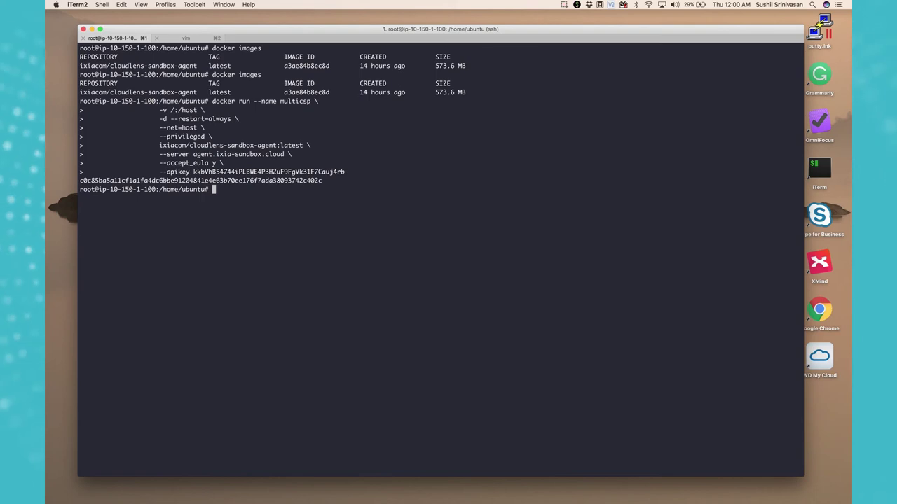
# Run docker ps twice to confirm the multicsp agent container is up.
pyautogui.write('docke')
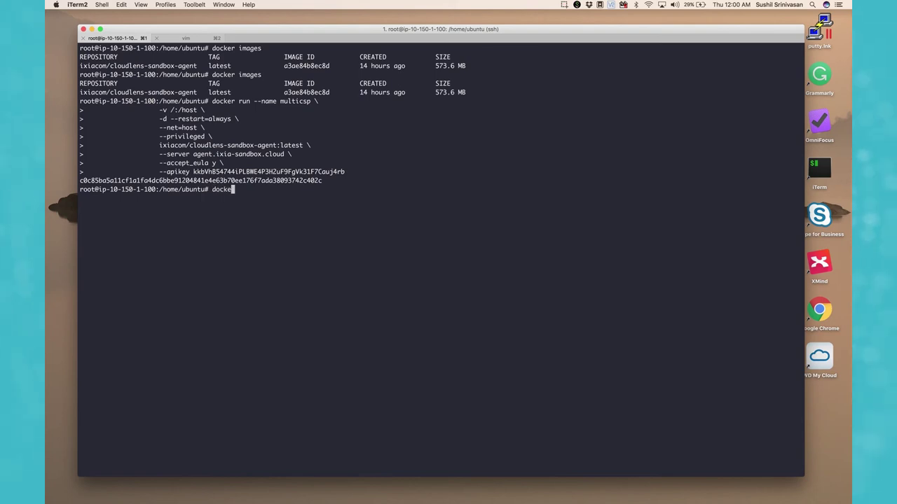
pyautogui.write('r ps')
pyautogui.press('Return')
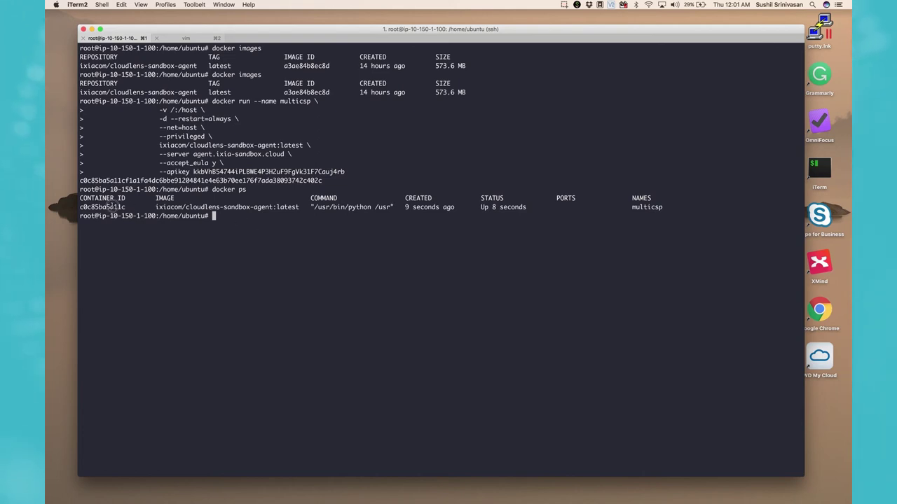
pyautogui.doubleClick(112, 206)
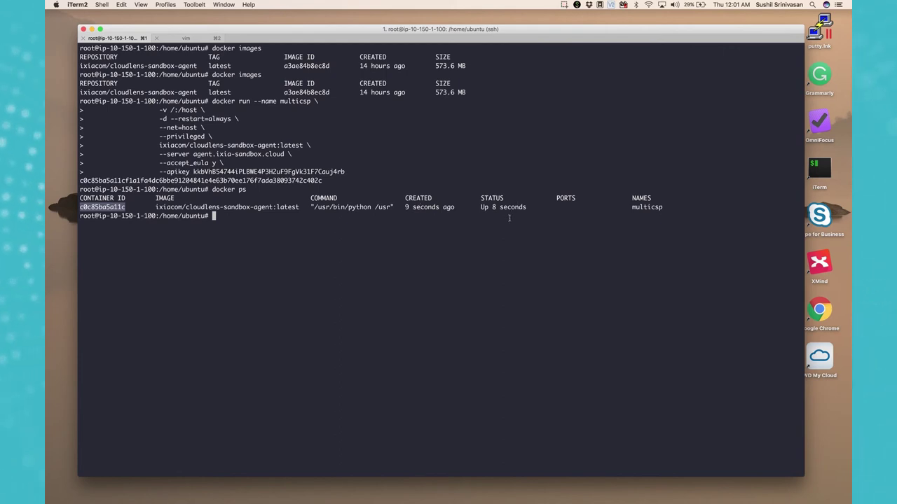
pyautogui.write('docker ps')
pyautogui.press('Return')
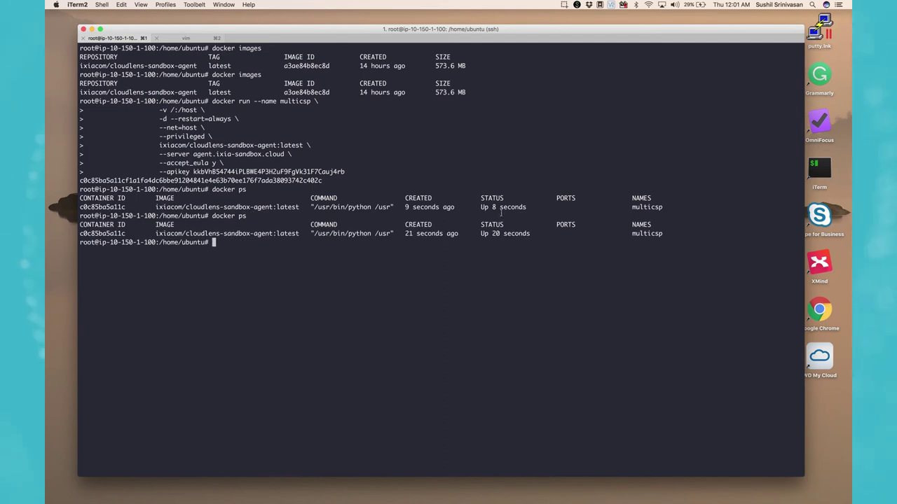
pyautogui.hotkey('ctrl', 'Right')
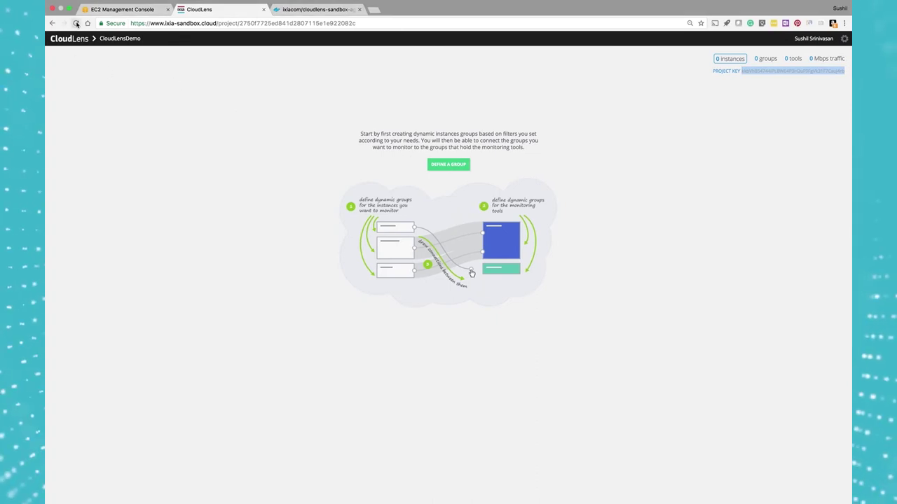
# Reload the CloudLensDemo page and open its '1 instances' list to view the t2.micro instance.
pyautogui.click(76, 23)
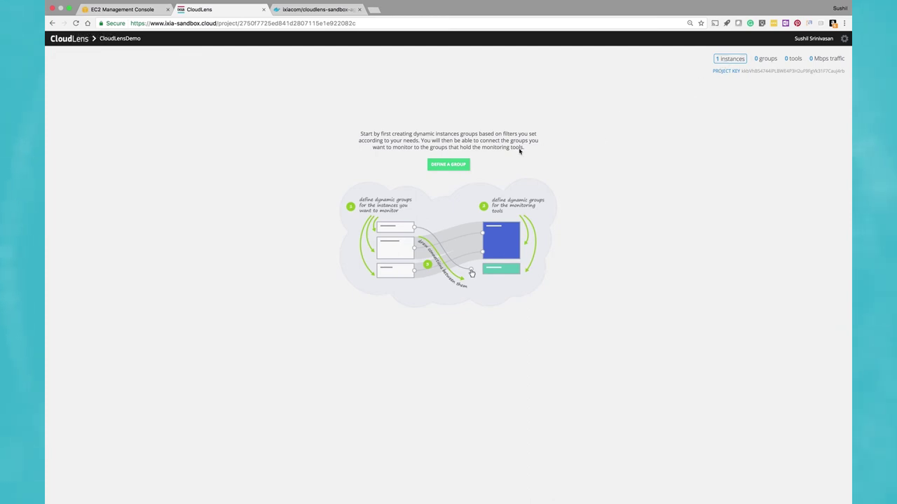
pyautogui.click(728, 58)
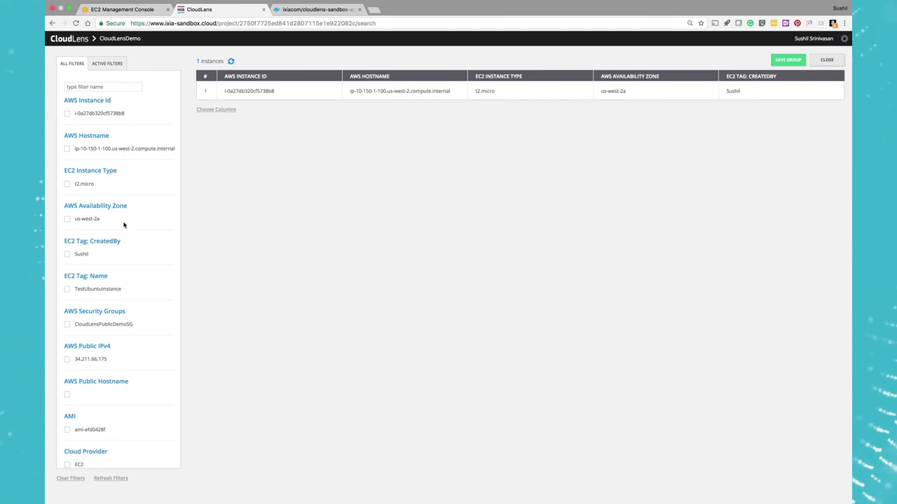
pyautogui.scroll(-5, 124, 224)
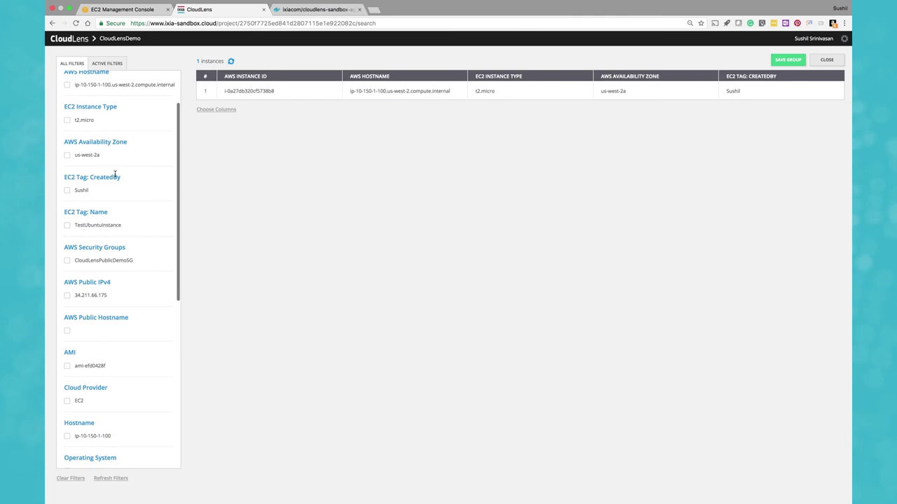
pyautogui.scroll(-10, 115, 260)
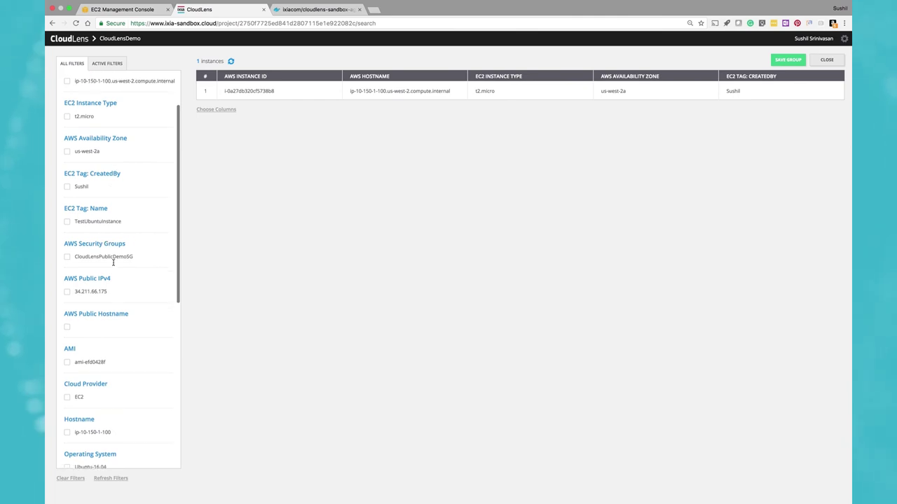
pyautogui.scroll(-4, 113, 265)
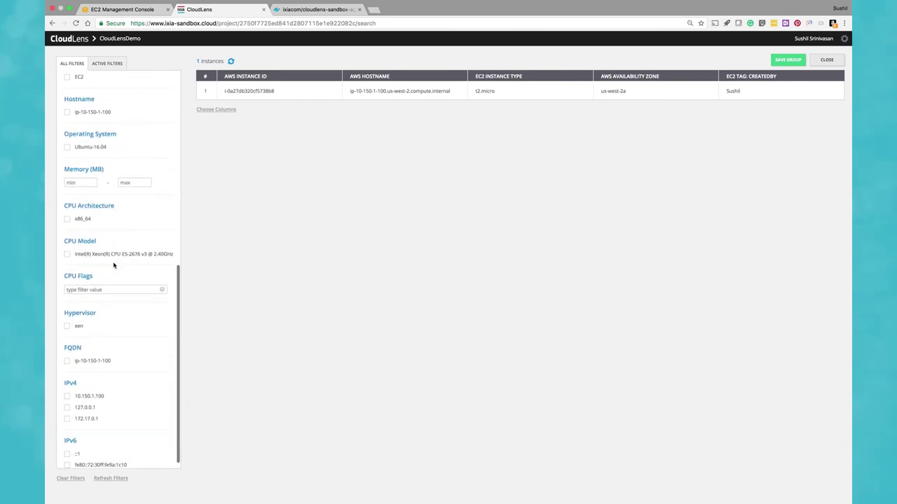
pyautogui.scroll(4, 114, 265)
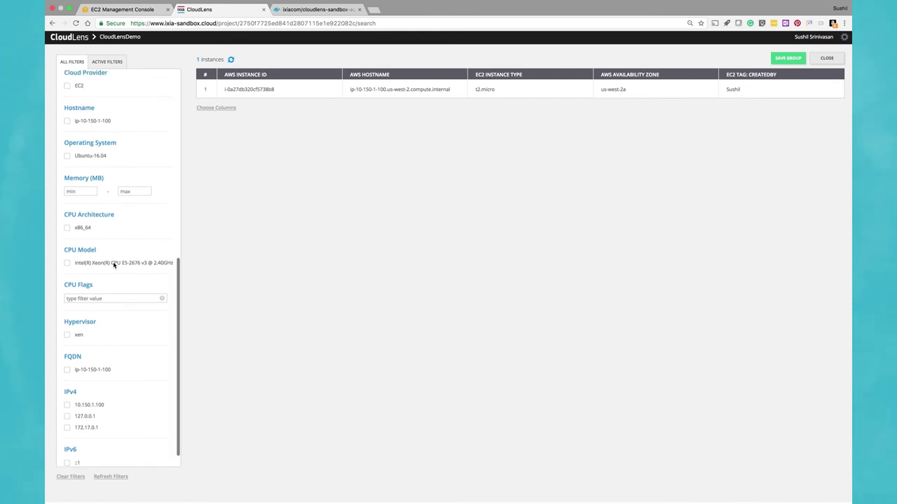
pyautogui.scroll(9, 114, 265)
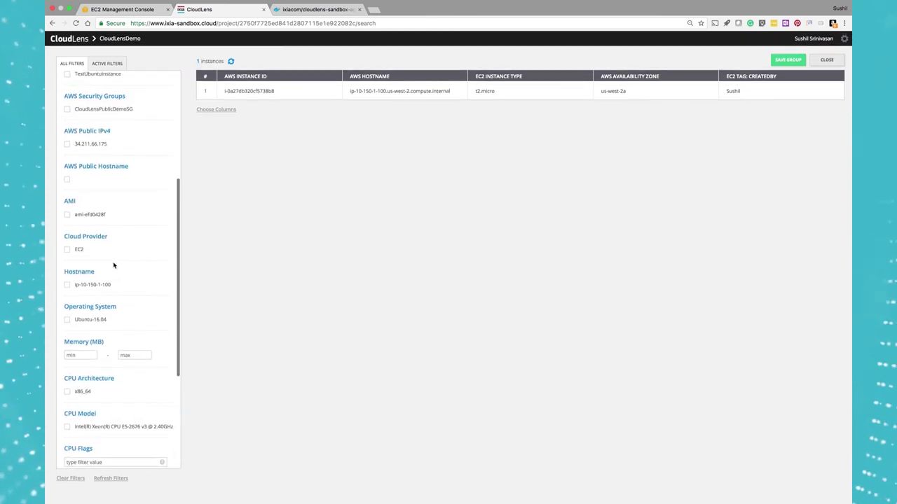
pyautogui.scroll(1, 113, 265)
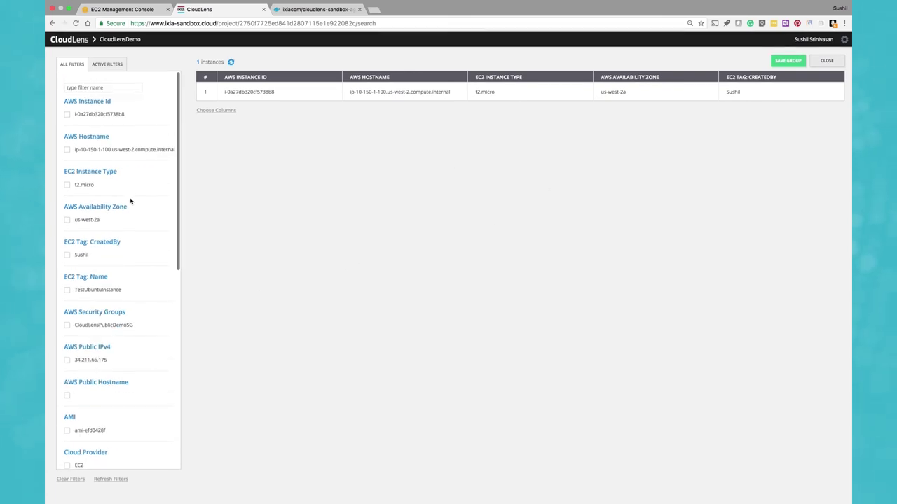
pyautogui.scroll(-5, 126, 189)
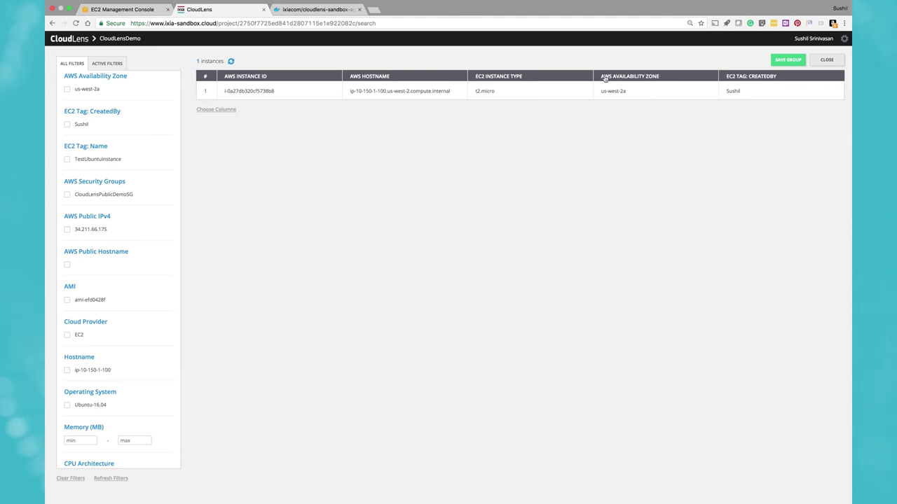
# Close the instances search view and reload the CloudLensDemo overview showing 1 instance.
pyautogui.click(826, 60)
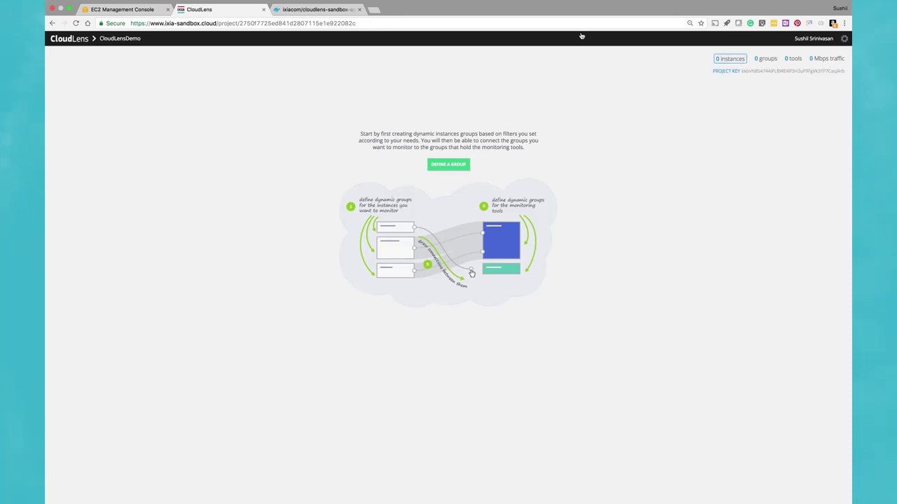
pyautogui.click(76, 23)
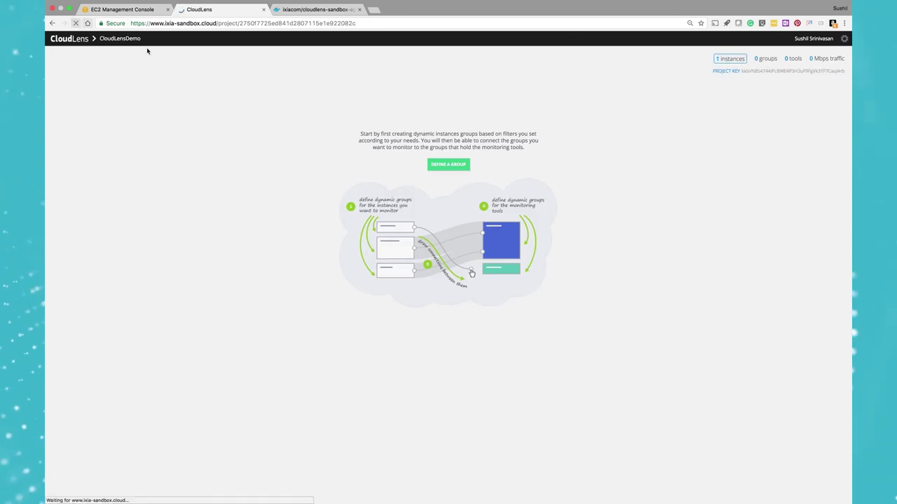